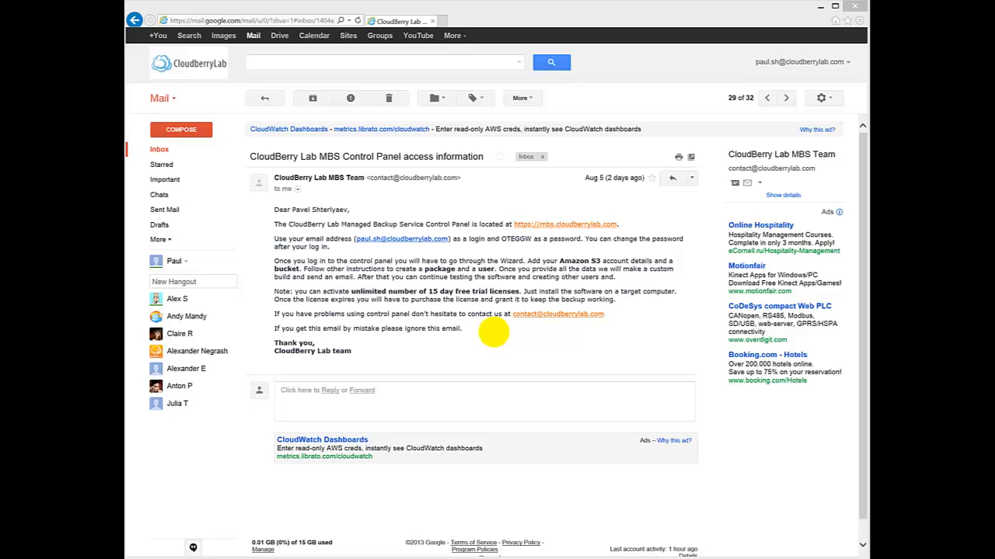
Show the Remote Management list of client computers with their product versions
click(565, 224)
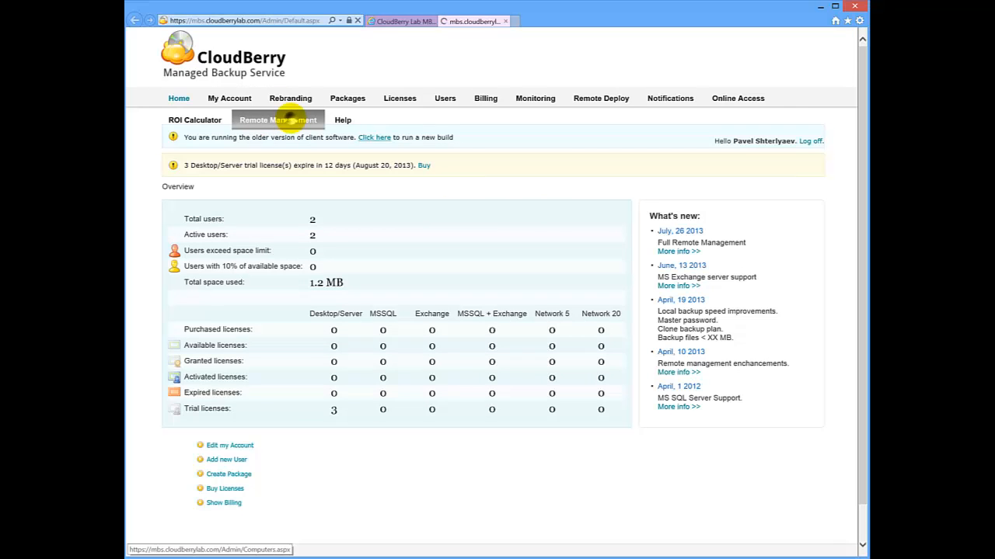
click(291, 118)
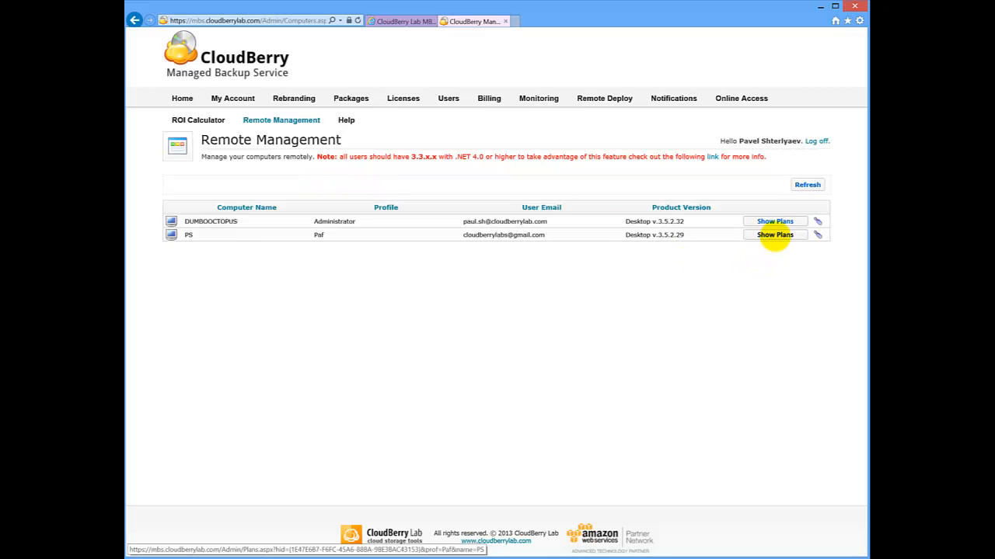
Start the My Documents Backup plan on computer PS from its plan list
click(774, 236)
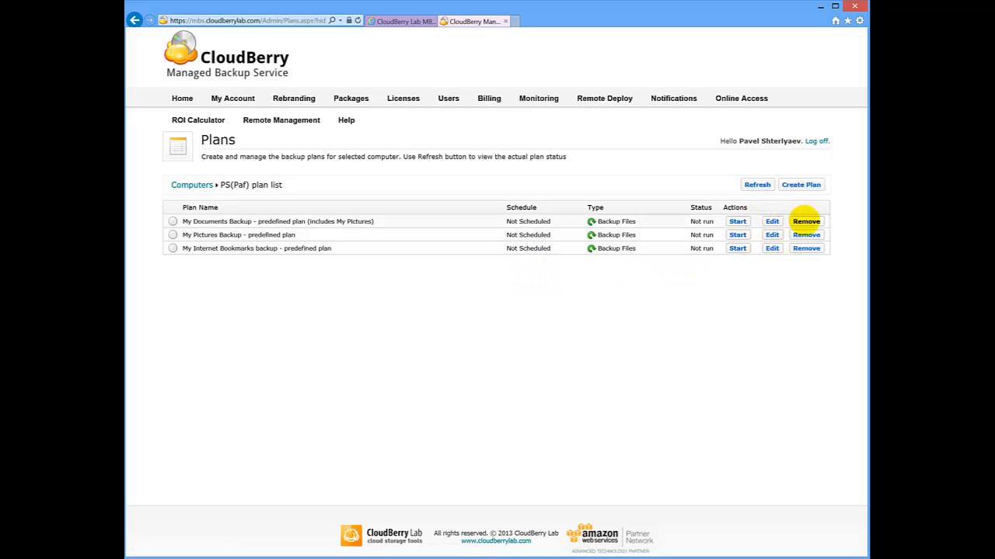
click(737, 221)
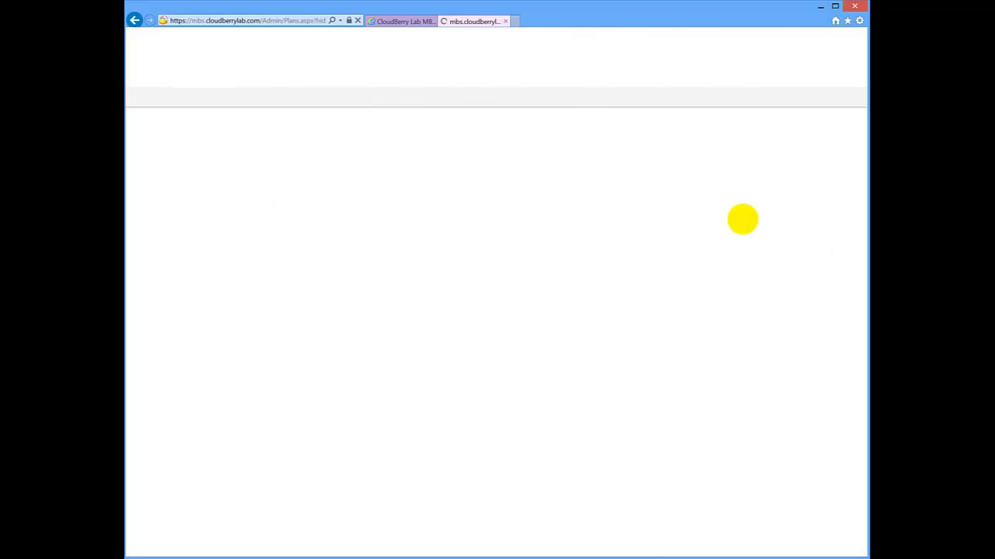
Expand the running My Documents Backup plan in the local Online Backup client to see its progress
click(229, 553)
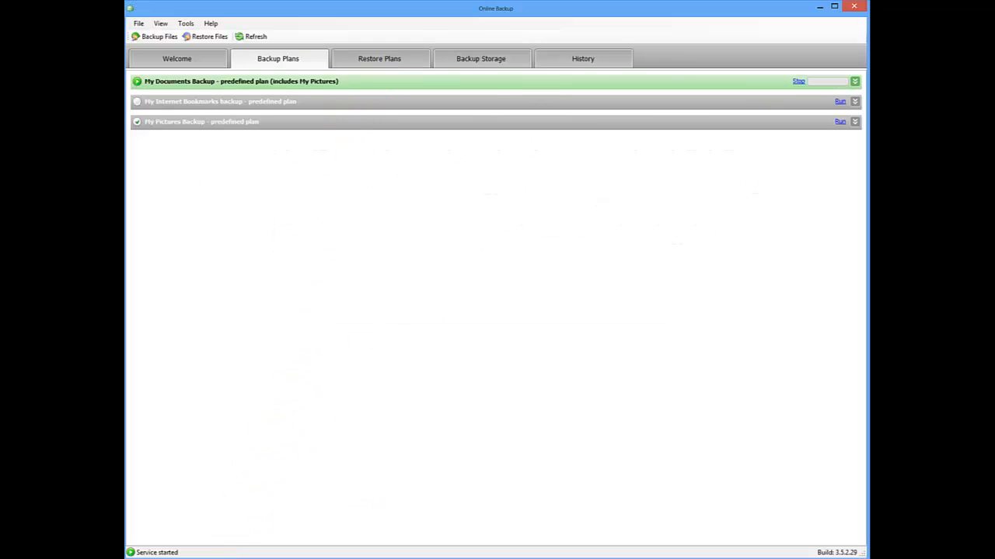
click(854, 81)
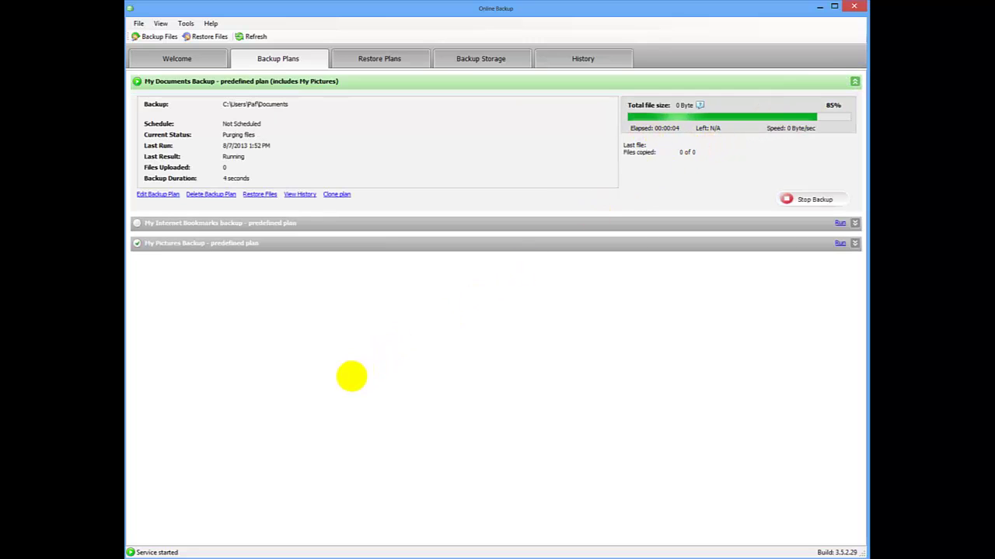
Create a new plan named Keys for PS with the Documents Keys folder as its included path
key(alt+Tab)
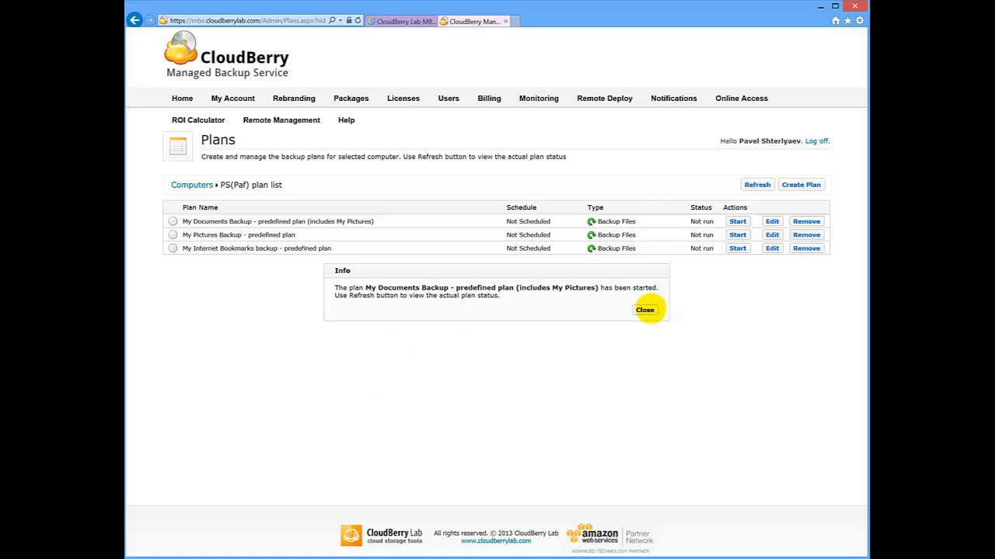
click(645, 310)
click(808, 184)
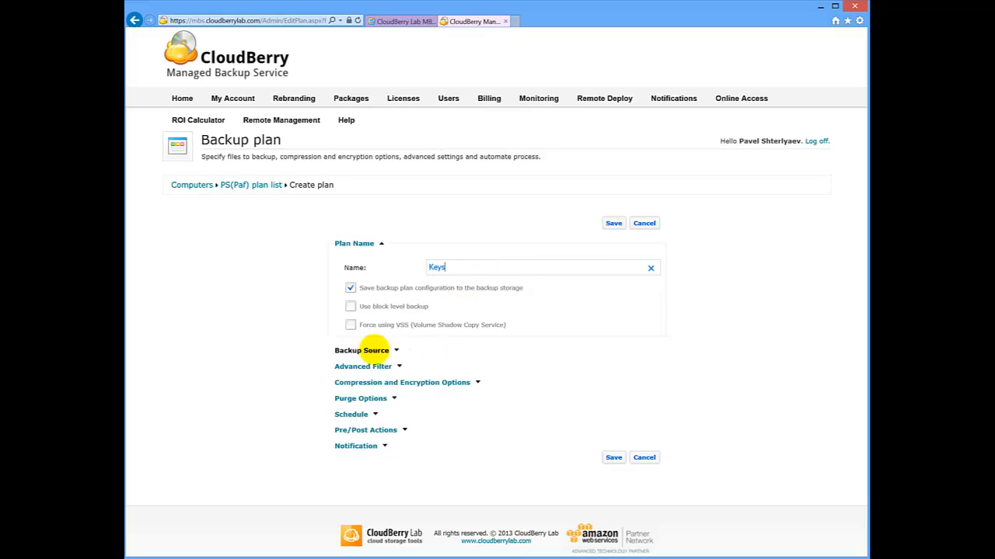
click(361, 350)
click(371, 398)
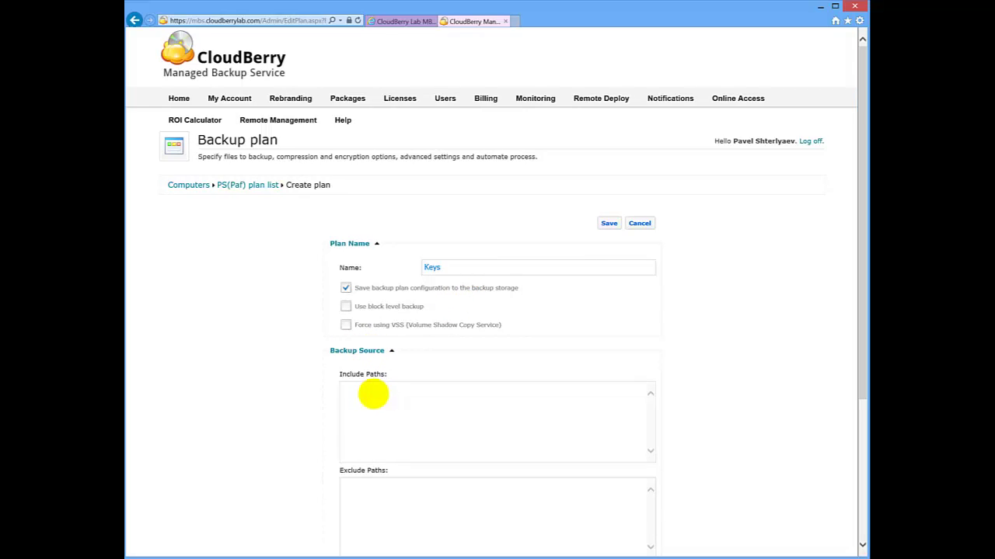
text(C:\Users\Paf\Documents\Keys)
scroll(302, 410, down, 3)
scroll(301, 409, down, 2)
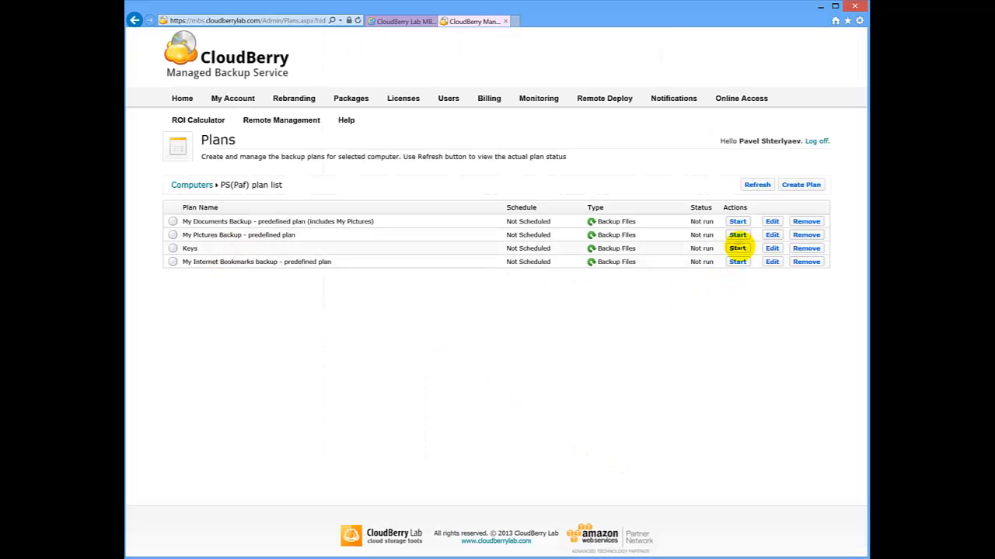
Start the Keys backup plan remotely on PS and dismiss the started notice
click(737, 248)
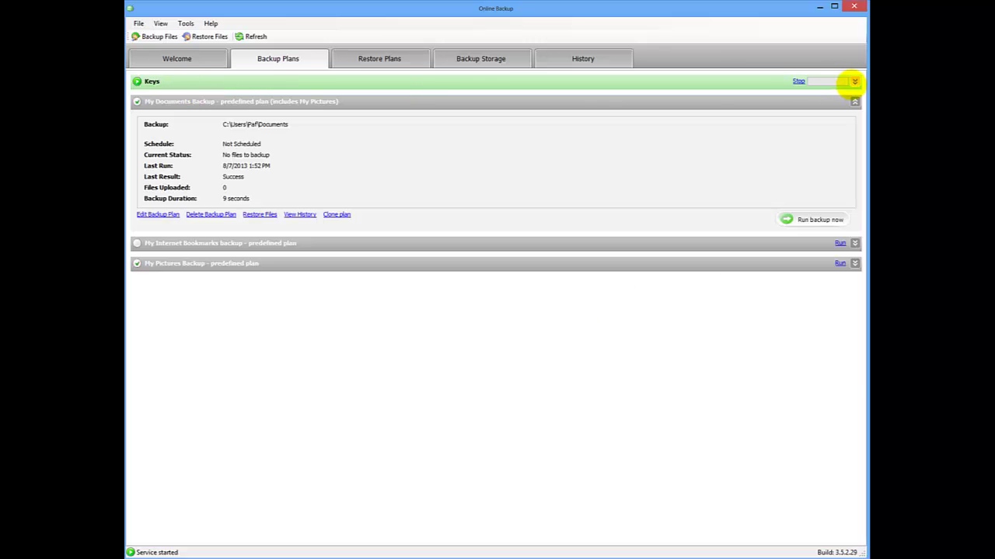
click(854, 80)
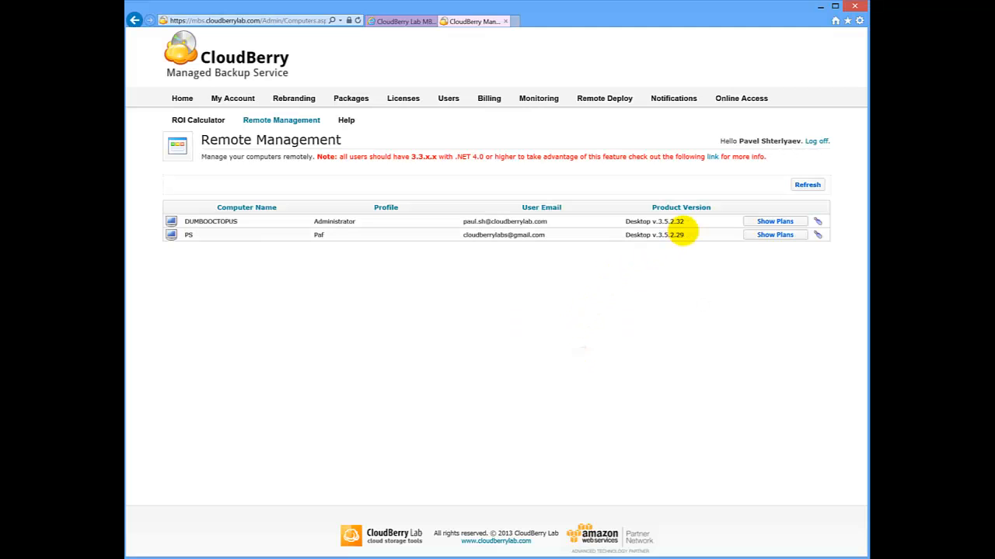
Compare PS's client version 3.5.2.29 with DUMBOOCTOPUS's 3.5.2.32 and open PS's management actions
drag(685, 234, 625, 234)
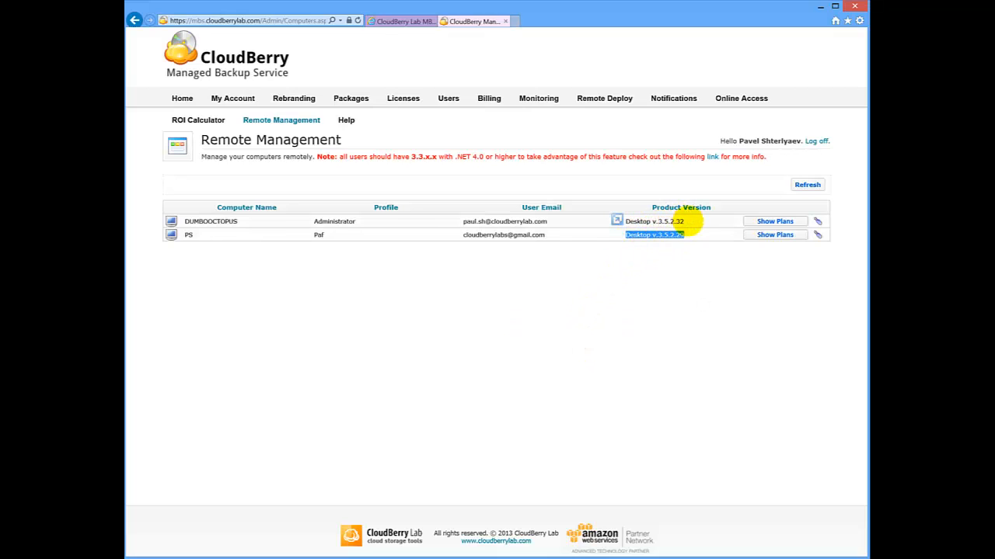
drag(683, 221, 614, 226)
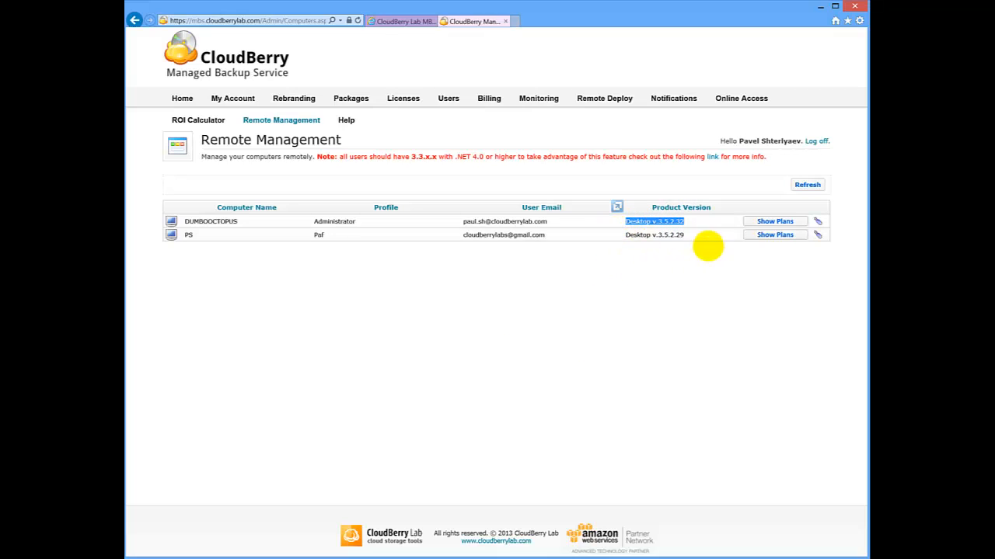
click(703, 237)
click(817, 222)
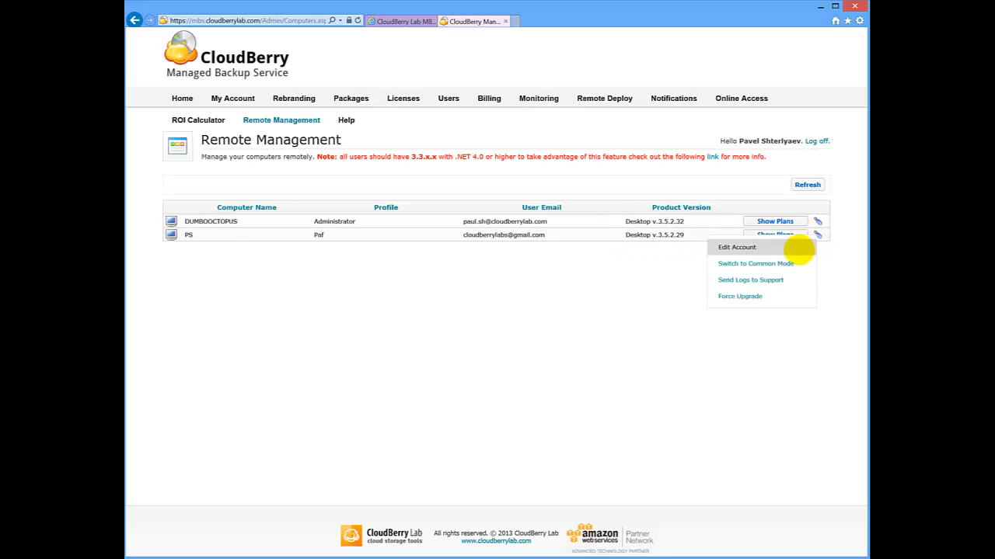
Force Upgrade the PS client and refresh so it reports version 3.5.2.32
click(777, 293)
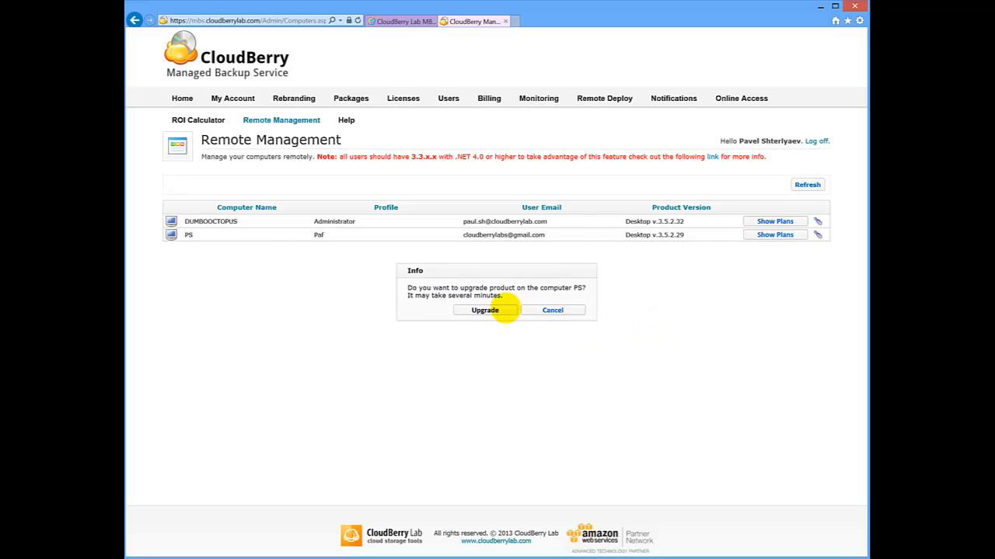
click(489, 307)
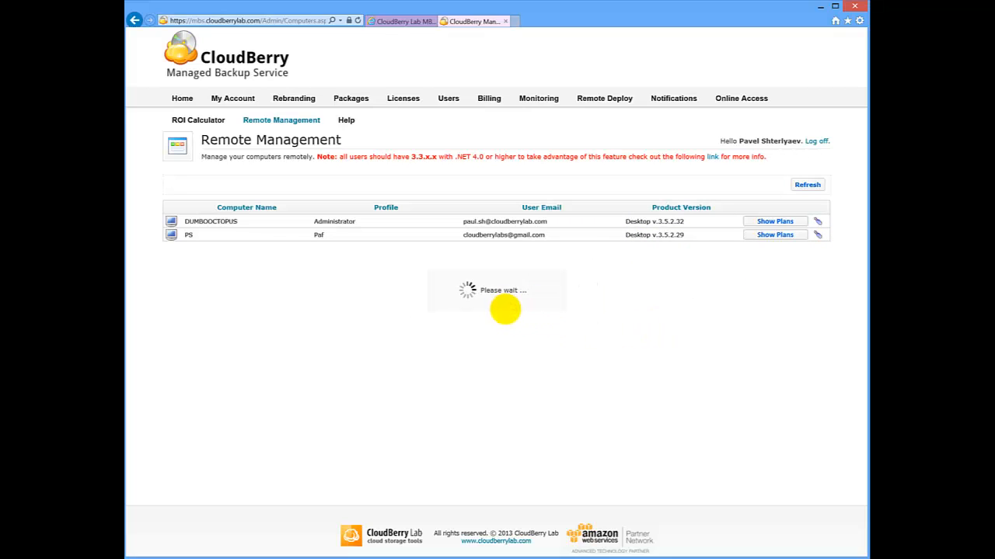
click(807, 185)
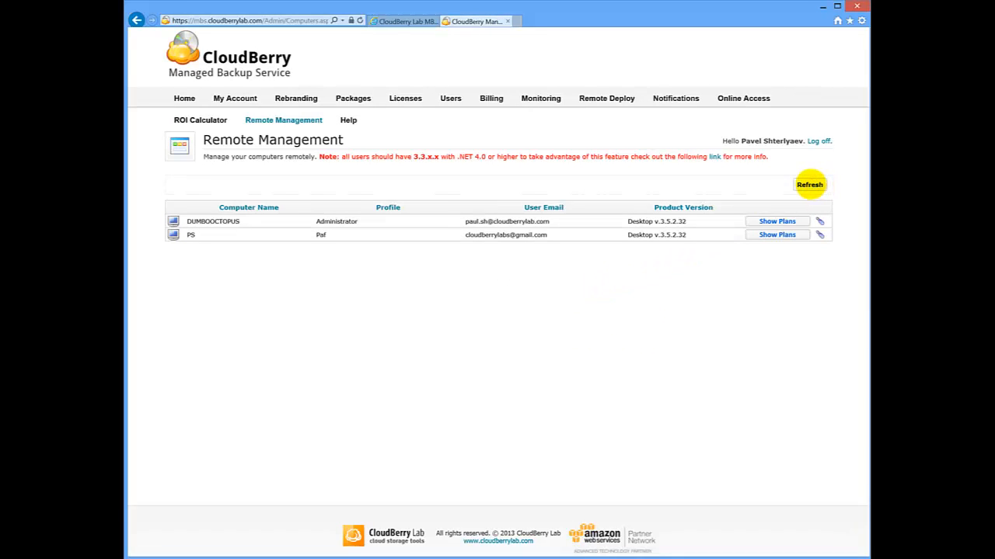